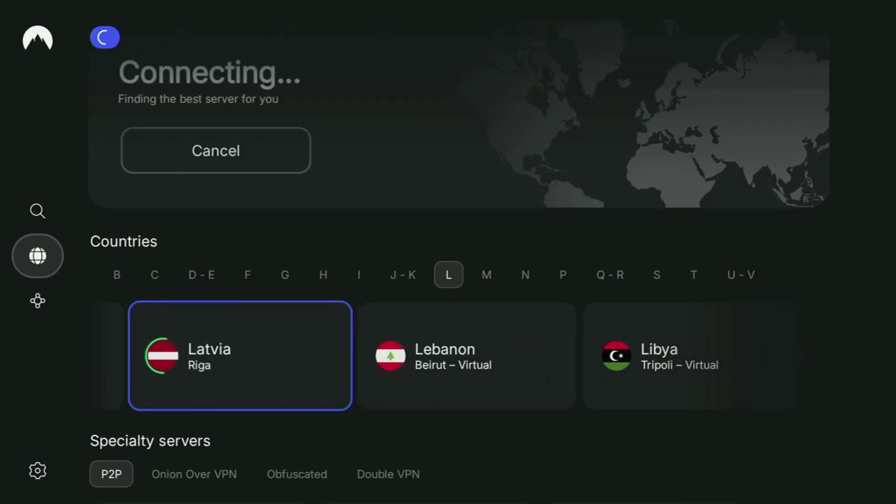
Launch Downloader from the Your Apps & Channels list
key("Home")
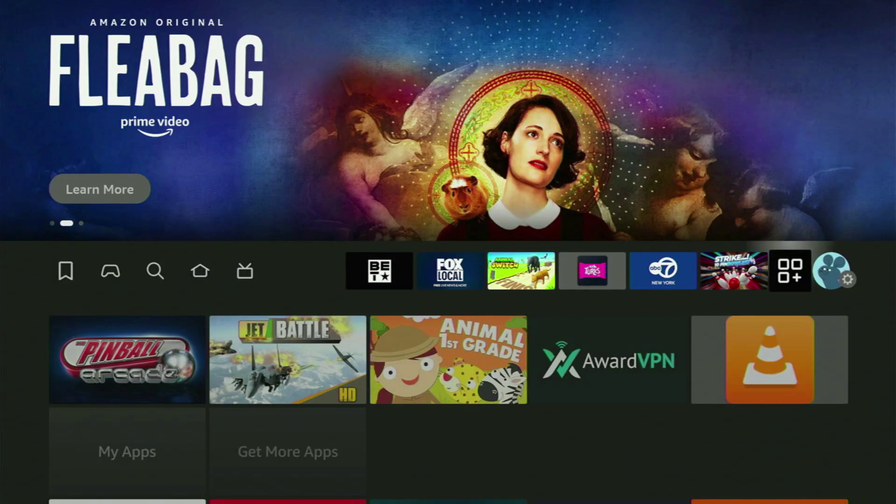
key("Return")
key("Down")
key("Right")
key("Right")
key("Right")
key("Right")
key("Right")
key("Down")
key("Return")
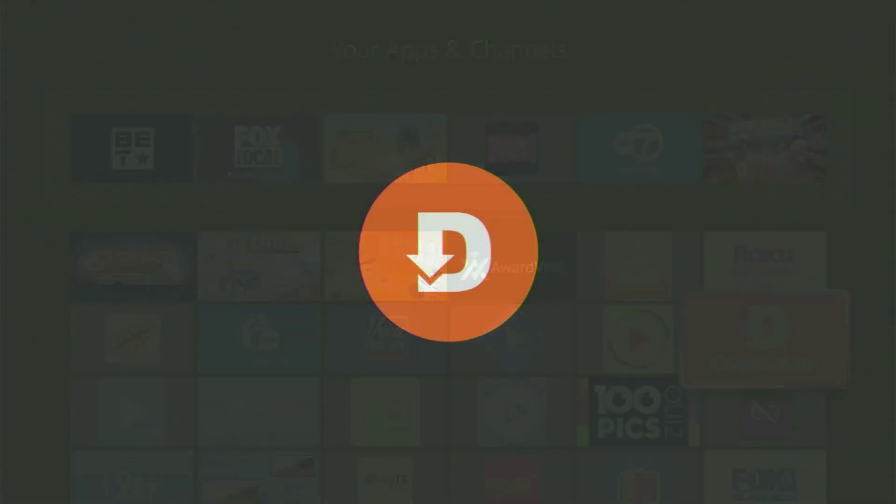
Enter short code 9638919, download HDO-Box-v2.apk, and start its installation
key("Up")
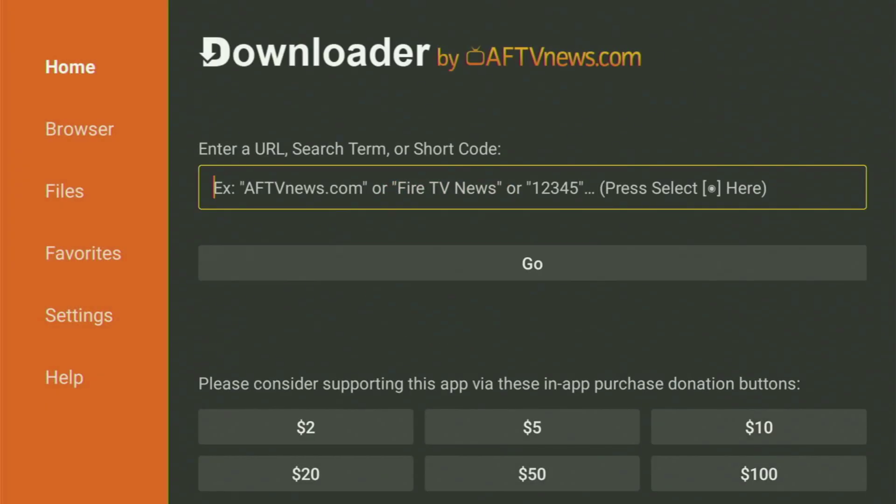
key("Return")
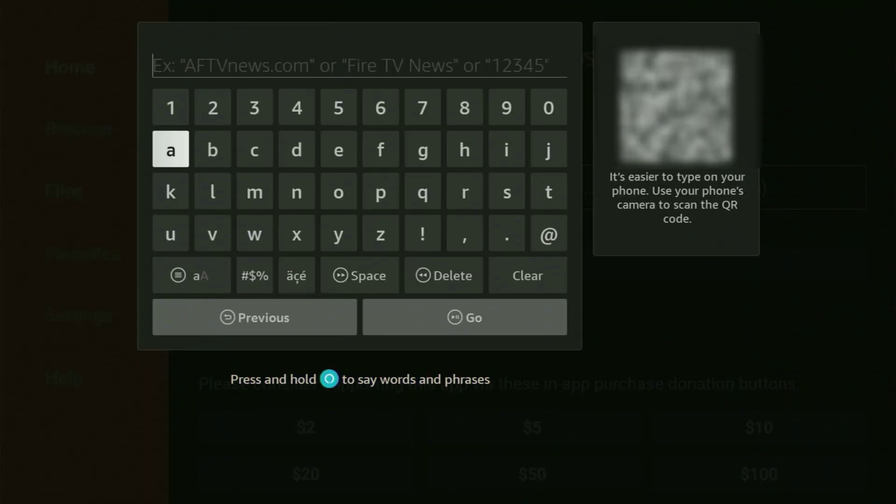
key("Up")
key("Left")
key("Left")
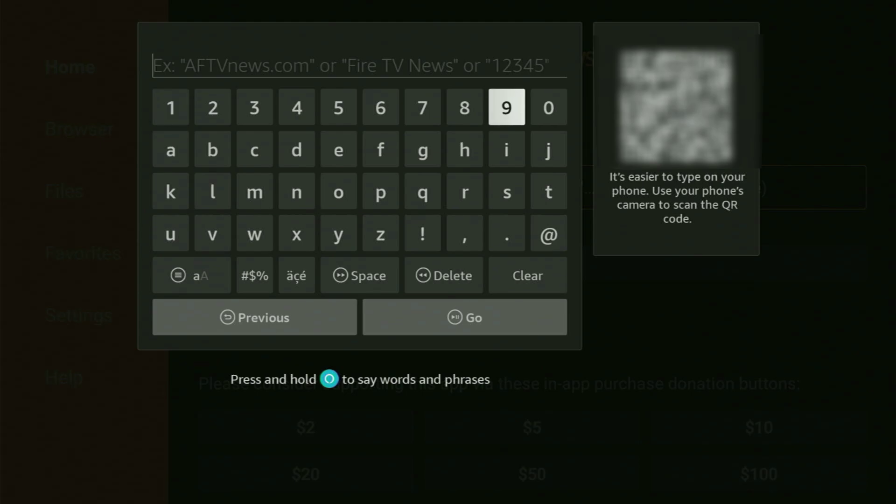
key("Return")
key("Right")
key("Right")
key("Right")
key("Right")
key("Right")
key("Right")
key("Right")
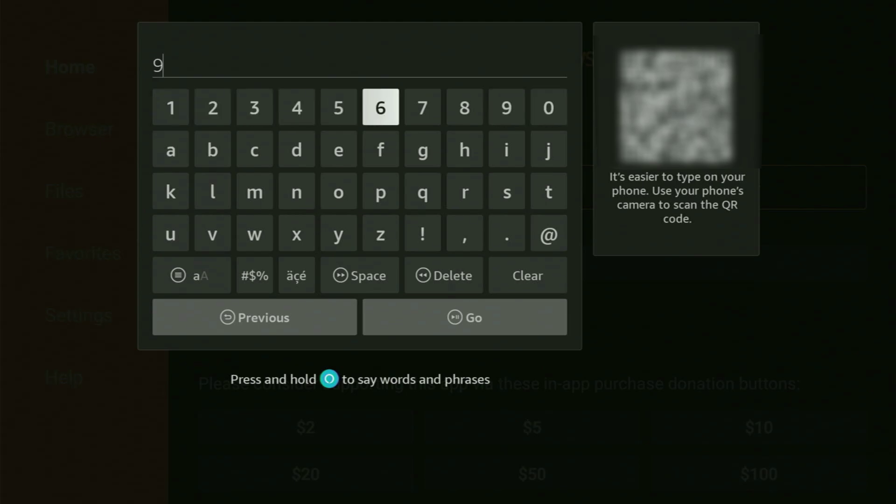
key("Left")
key("Left")
key("Left")
key("Right")
key("Return")
key("Right")
key("Right")
key("Right")
key("Right")
key("Right")
key("Return")
key("Right")
key("Return")
key("Left")
key("Left")
key("Left")
key("Left")
key("Left")
key("Left")
key("Left")
key("Left")
key("Return")
key("Left")
key("Left")
key("Return")
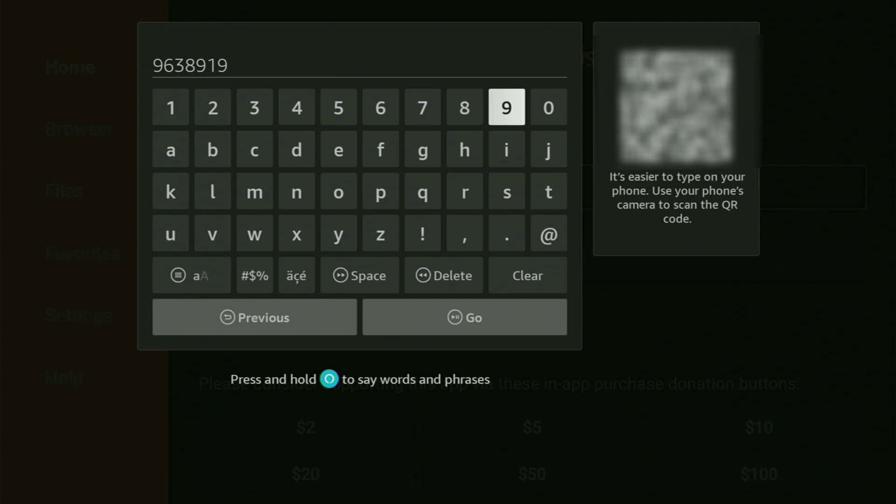
key("XF86AudioPlay")
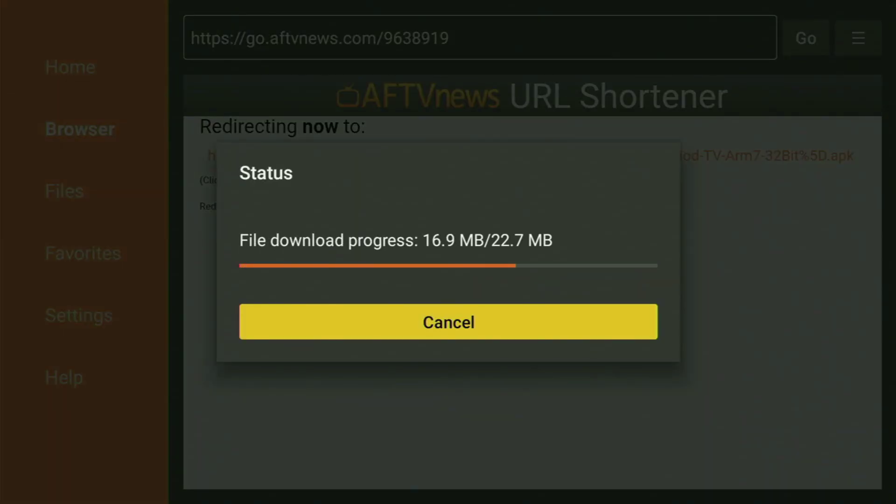
key("Return")
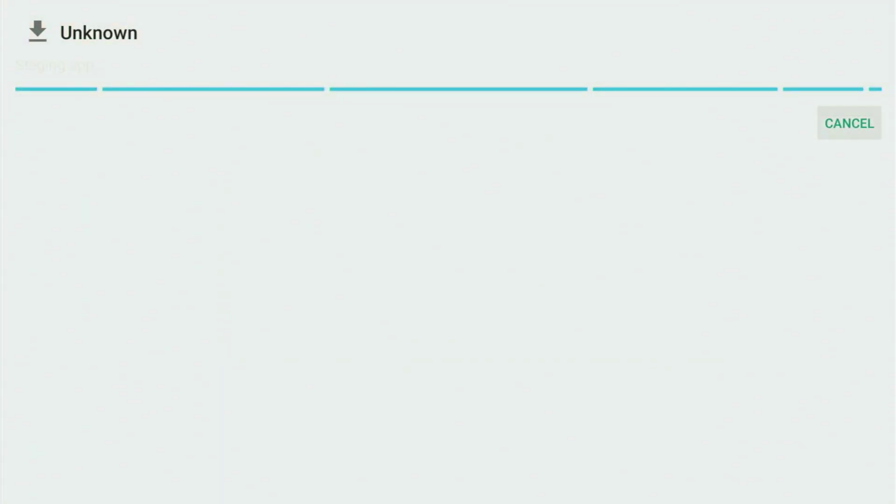
Install HDO Box and finish the installer with DONE
key("Right")
key("Return")
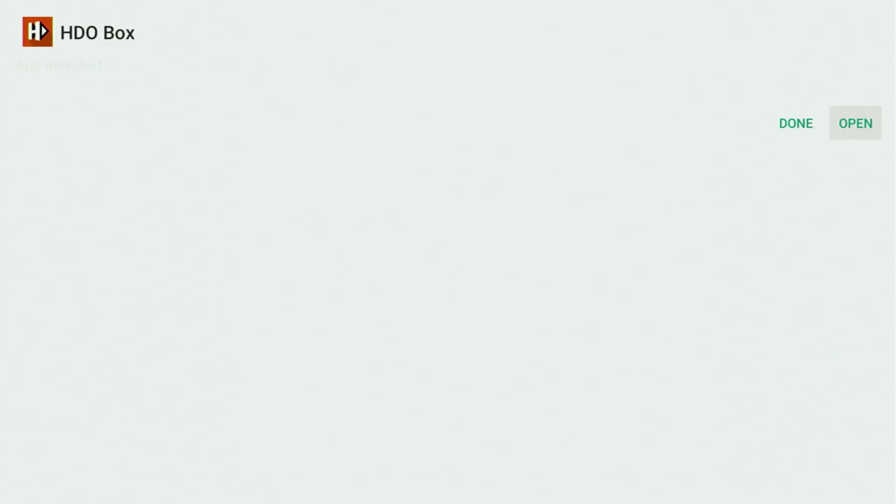
key("Left")
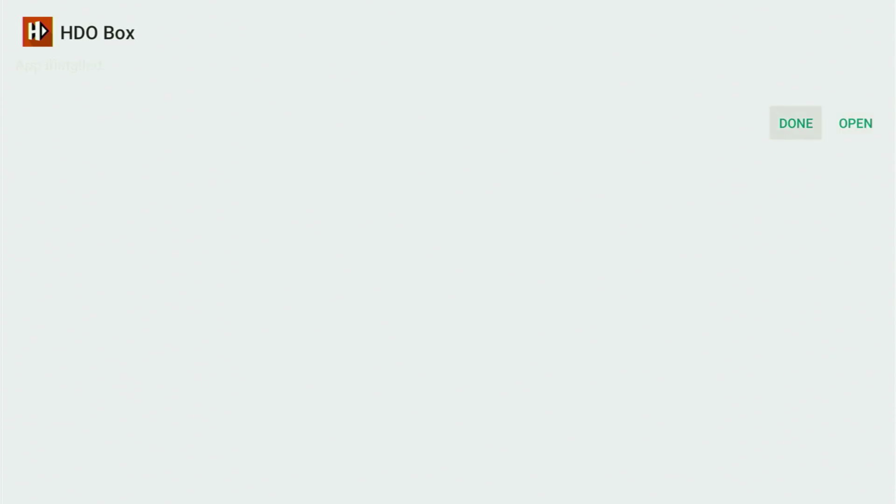
key("Return")
Delete the downloaded HDO-Box-v2.apk file and return to the Fire TV home screen
key("Right")
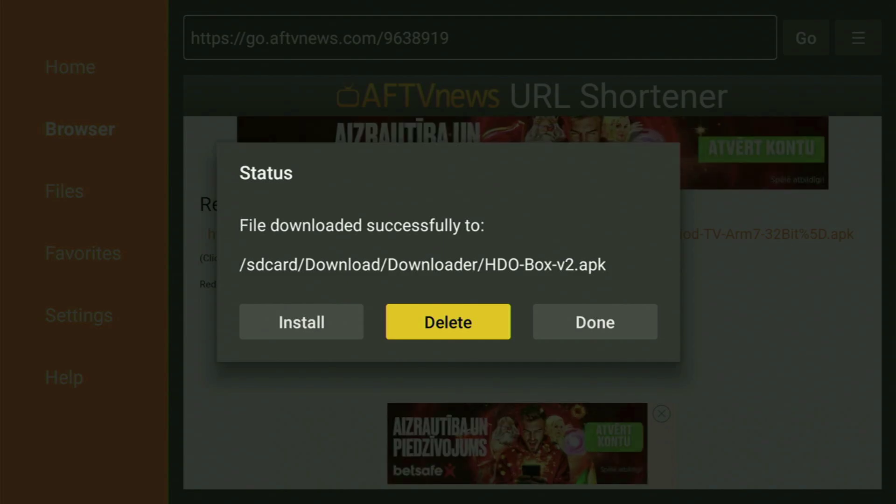
key("Return")
key("Left")
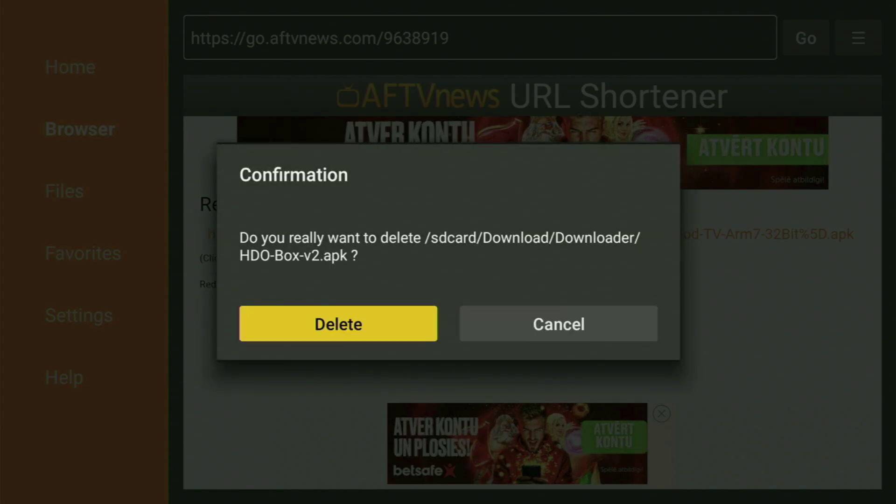
key("Return")
key("Home")
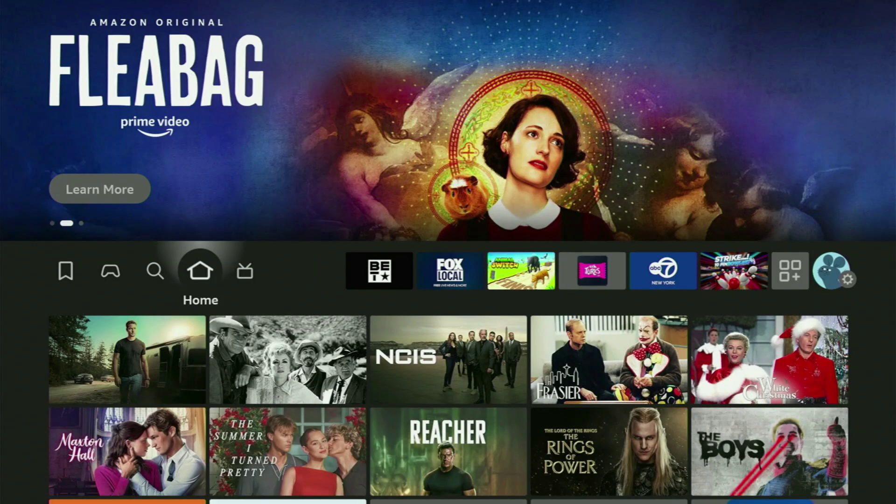
In Your Apps & Channels, move the new HDO Box app to the front
key("Right")
key("Right")
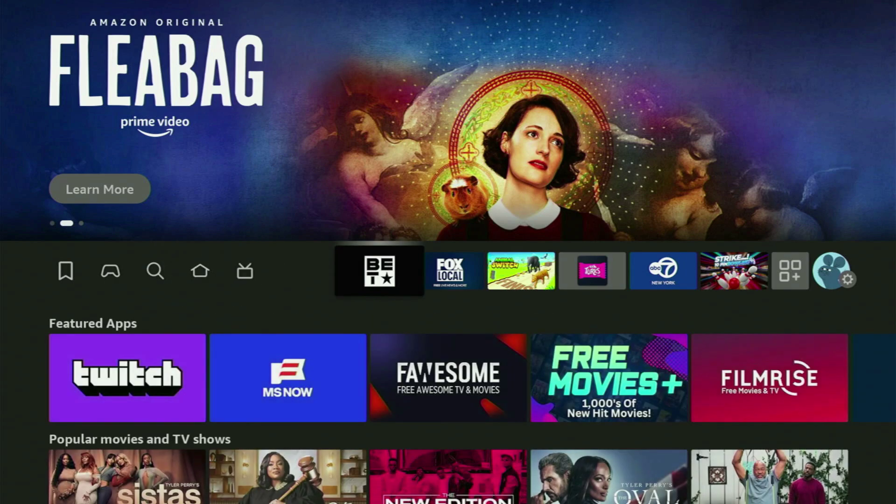
key("Right")
key("Right")
key("Right")
key("Right")
key("Right")
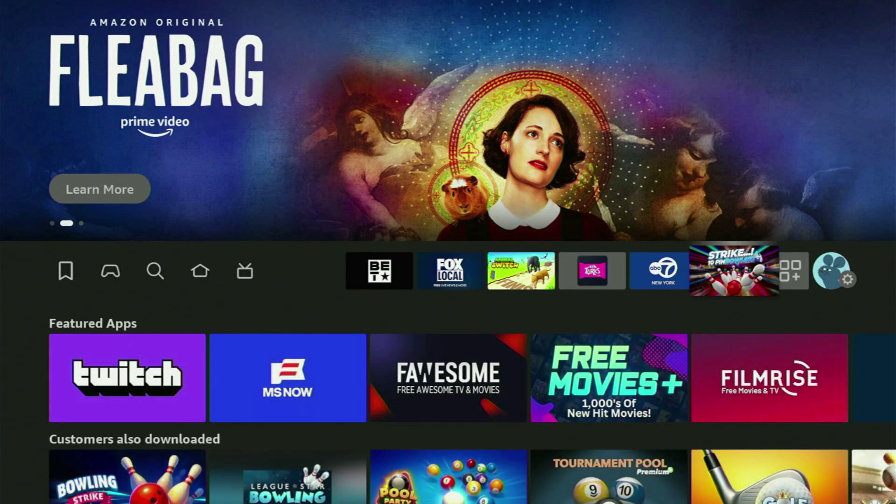
key("Right")
key("Return")
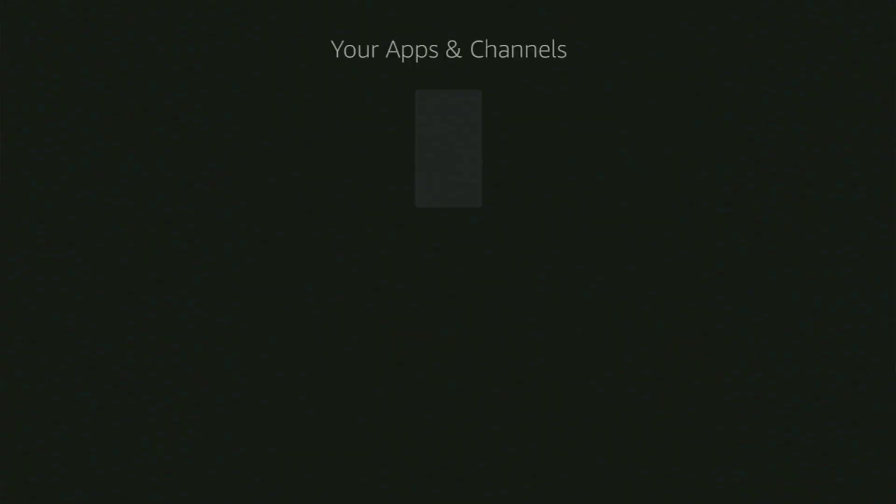
key("Down")
key("Down")
key("Down")
key("Down")
key("Down")
key("Down")
key("Down")
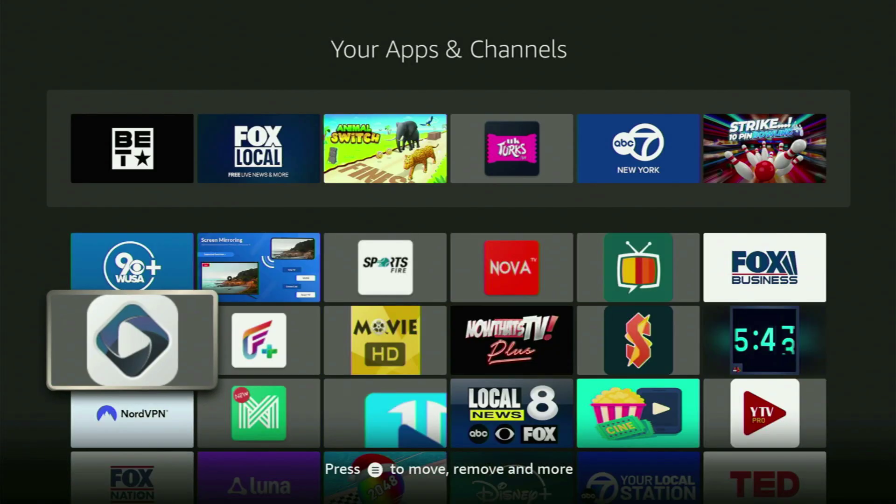
key("Down")
key("Right")
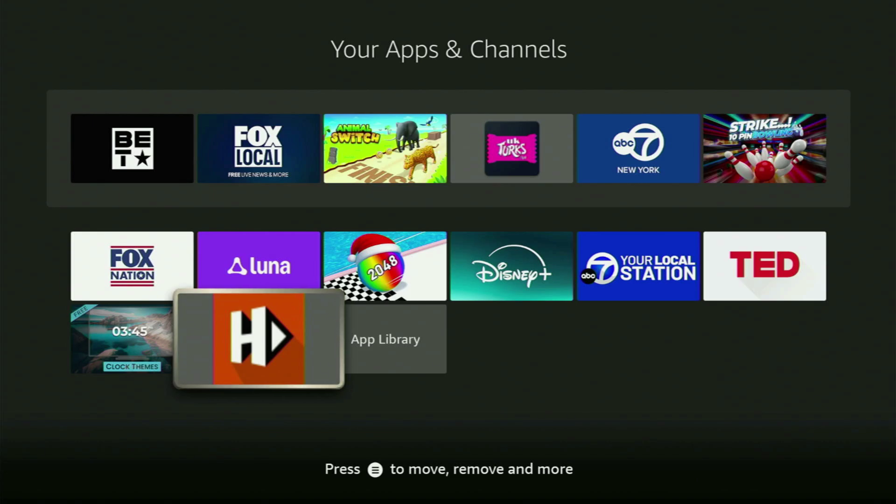
key("Menu")
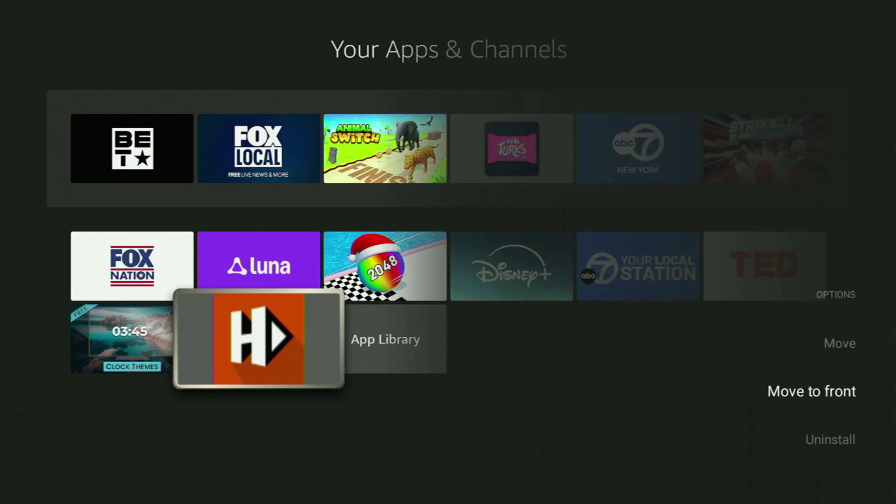
key("Return")
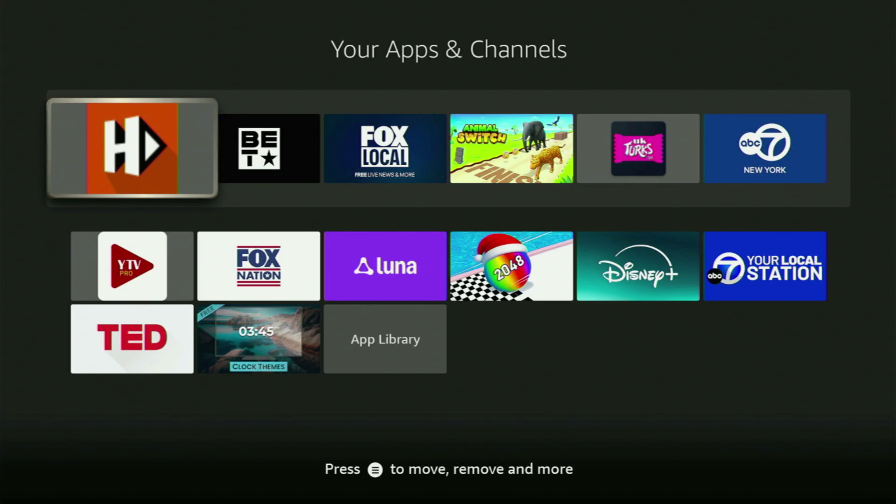
Find the Downloader tile in the app grid and launch it
key("Down")
key("Down")
key("Down")
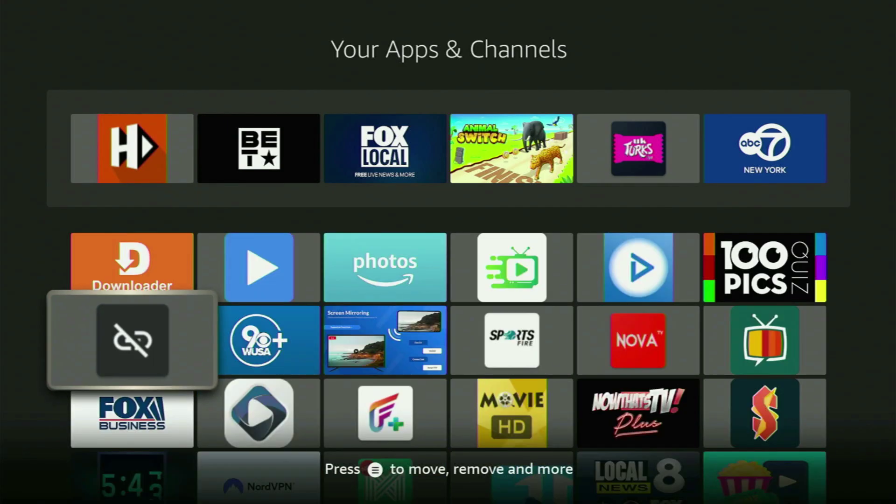
key("Down")
key("Right")
key("Down")
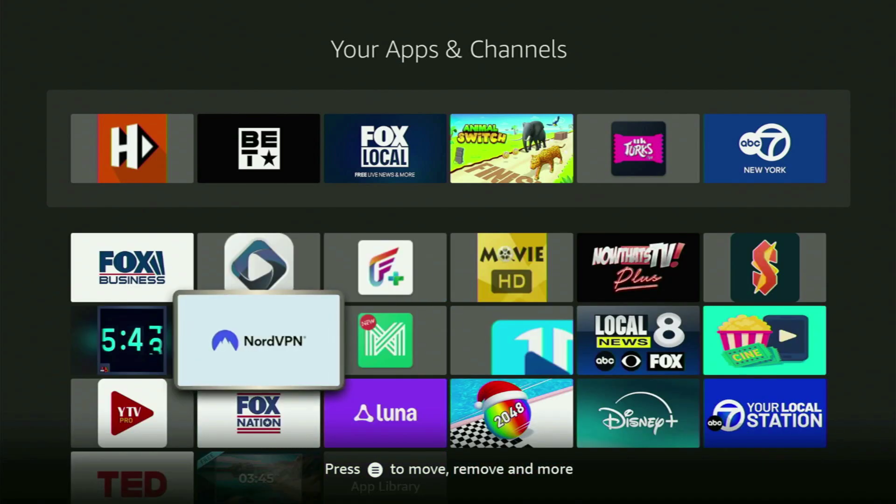
key("Up")
key("Up")
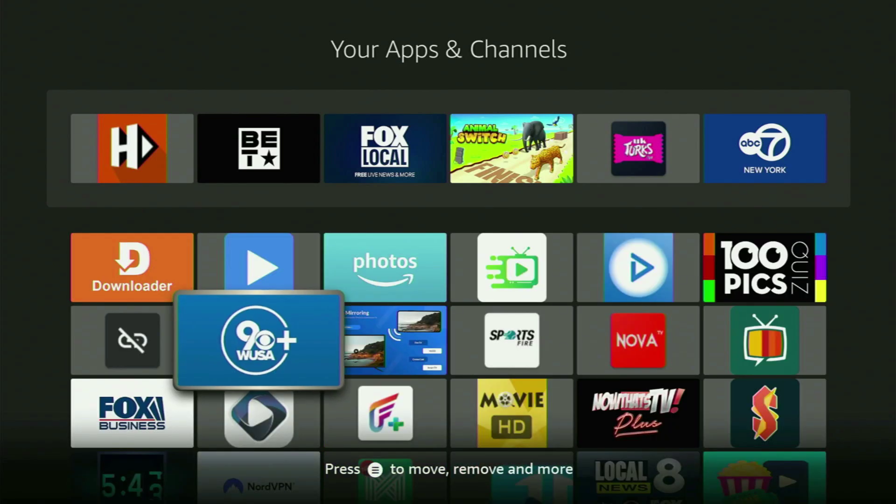
key("Left")
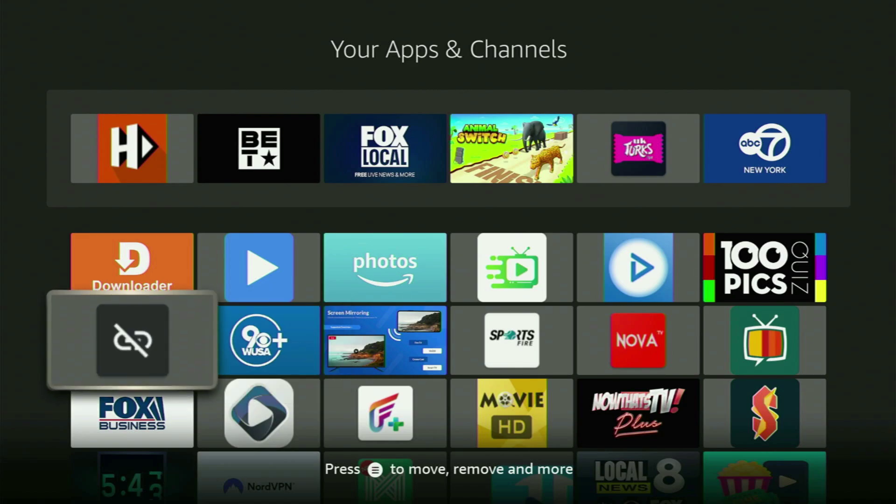
key("Up")
key("Return")
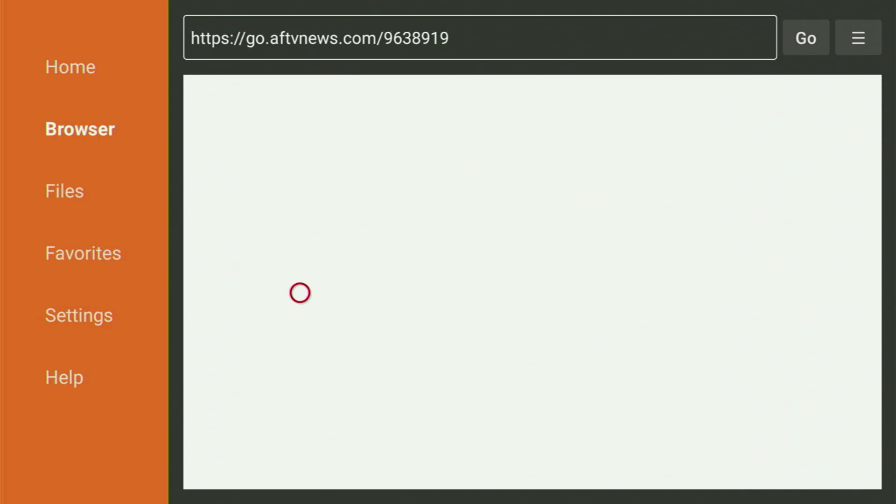
Go to Downloader's Home page and clear the old code 9638919 from the field
key("Left")
key("Left")
key("Left")
key("Return")
key("Up")
key("Return")
key("Down")
key("Down")
key("Down")
key("Left")
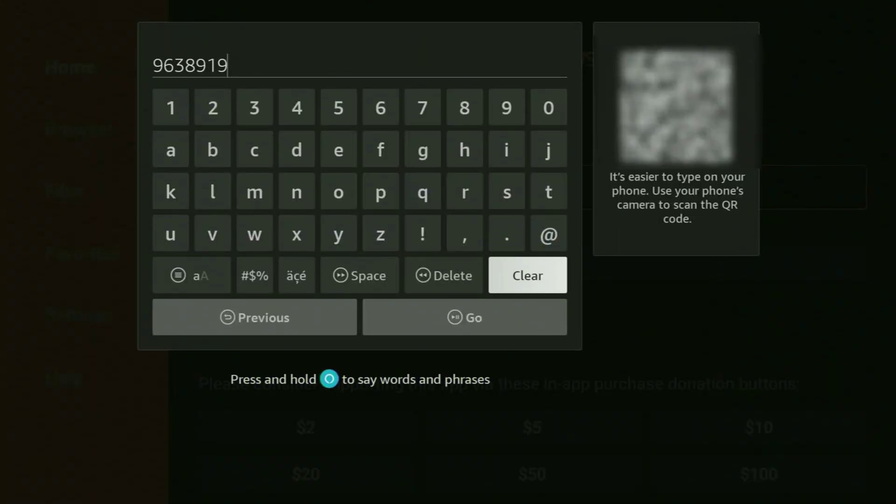
key("Return")
key("Up")
key("Up")
key("Up")
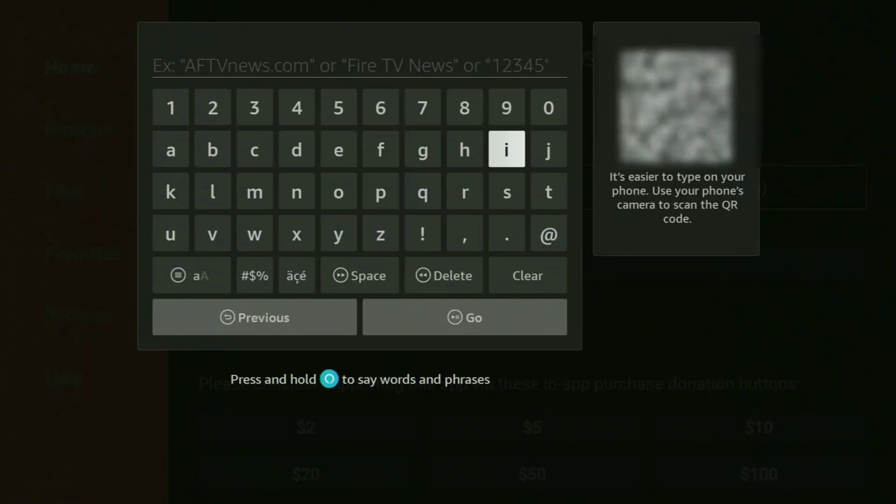
key("Left")
key("Up")
key("Right")
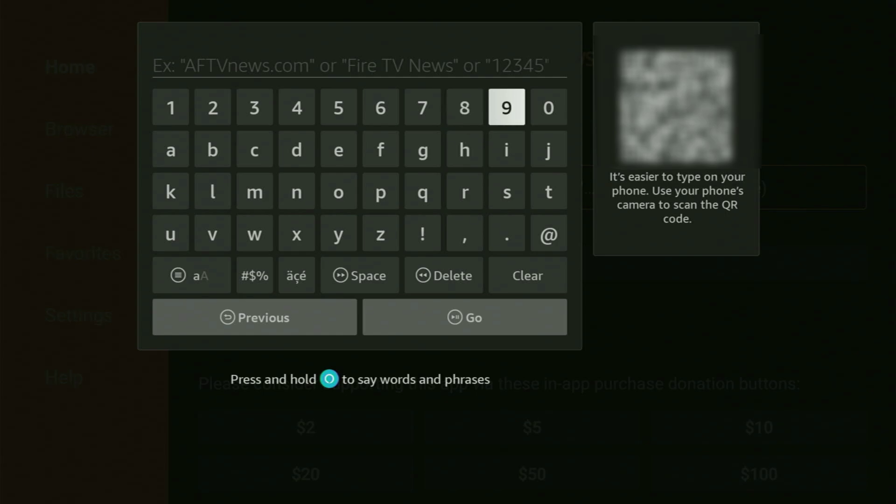
key("Return")
key("Right")
key("Right")
key("Return")
key("Left")
key("Right")
key("Left")
key("Return")
key("Left")
key("Left")
key("Left")
key("Right")
key("Return")
key("Return")
key("Right")
key("Return")
key("Left")
key("Left")
key("Left")
key("Left")
key("Left")
key("Left")
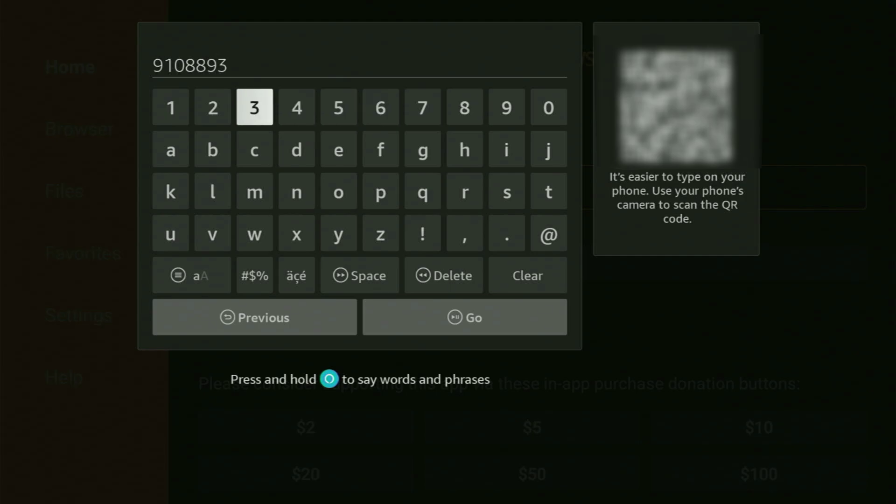
Submit code 9108893 to download Drama-Player-v1.apk and start installing it
key("Down")
key("Down")
key("Down")
key("Down")
key("Down")
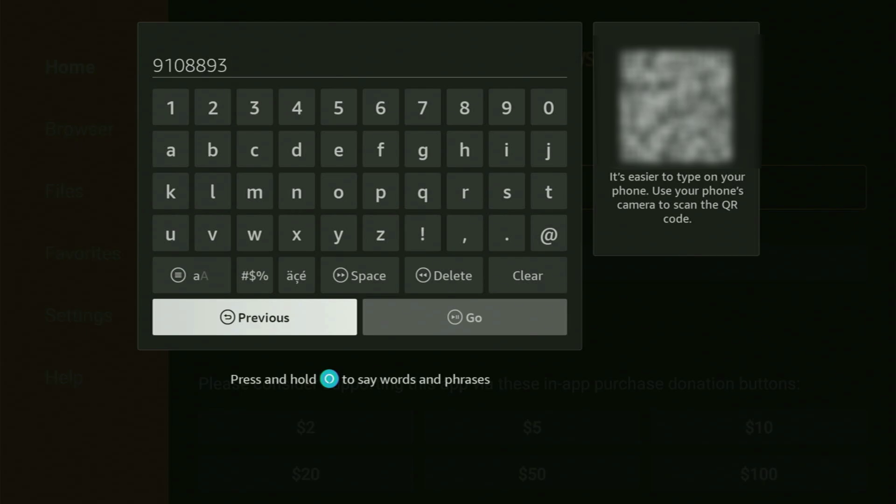
key("Right")
key("Return")
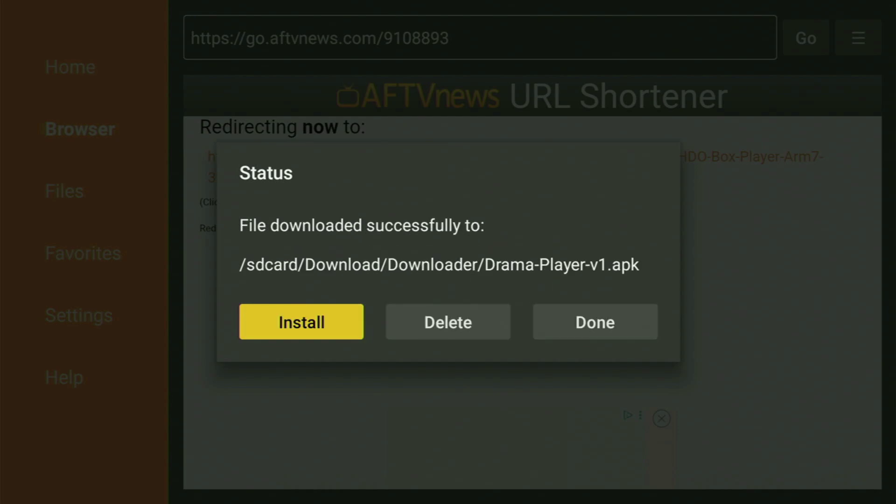
key("Return")
Install Drama Player, finish with DONE, and delete its downloaded APK in Downloader
key("Right")
key("Return")
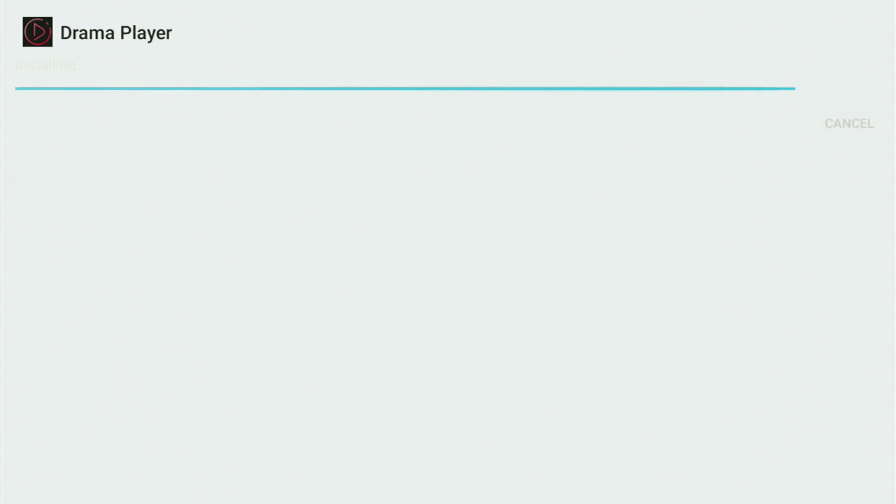
key("Left")
key("Return")
key("Right")
key("Return")
key("Return")
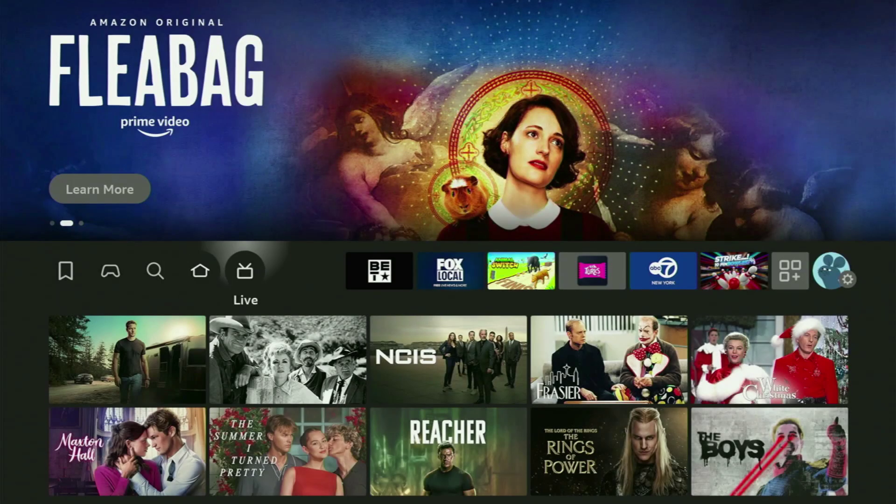
Open Your Apps & Channels, locate Drama Player, then launch the pinned HDO Box tile
key("Right")
key("Right")
key("Right")
key("Right")
key("Right")
key("Right")
key("Right")
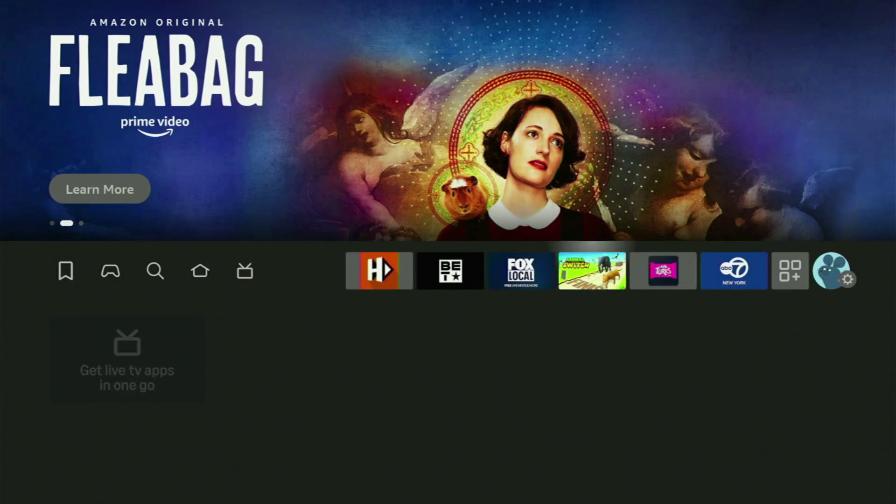
key("Return")
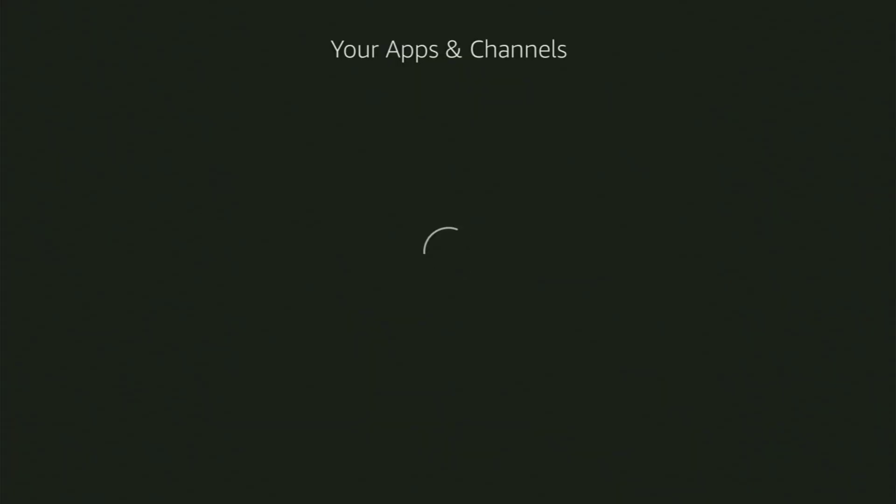
key("Down")
key("Down")
key("Down")
key("Down")
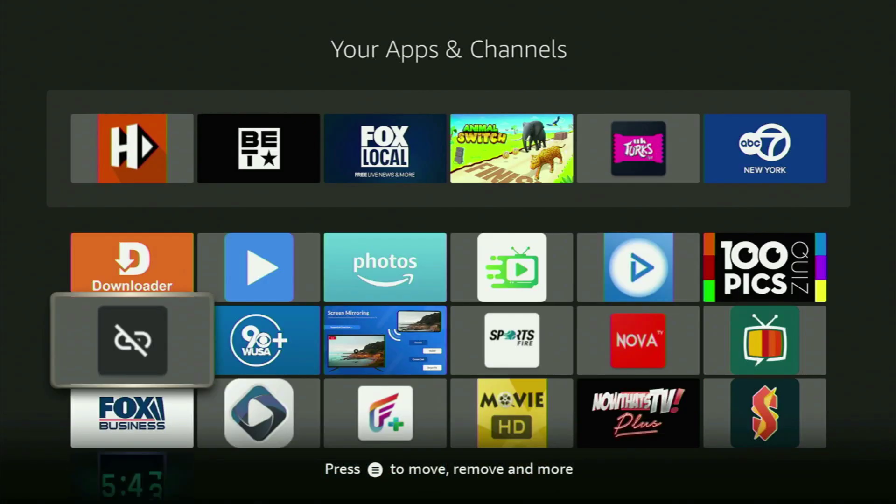
key("Down")
key("Down")
key("Down")
key("Down")
key("Right")
key("Right")
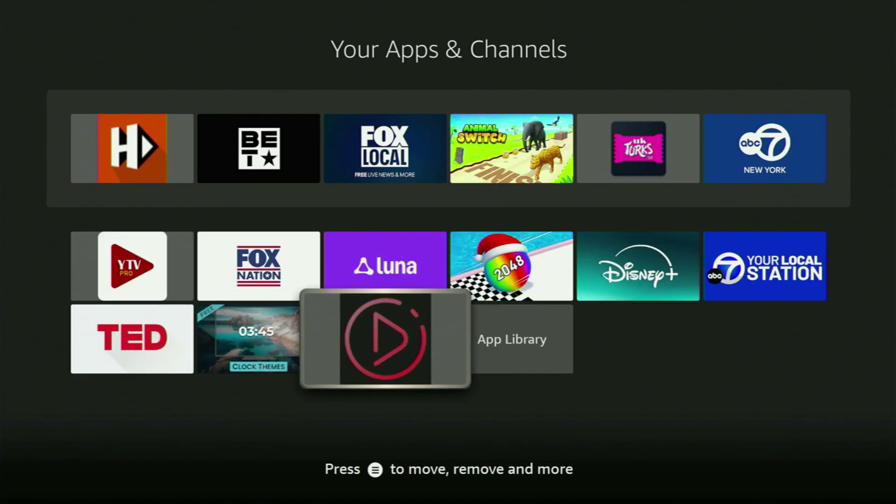
key("Up")
key("Up")
key("Up")
key("Up")
key("Up")
key("Up")
key("Up")
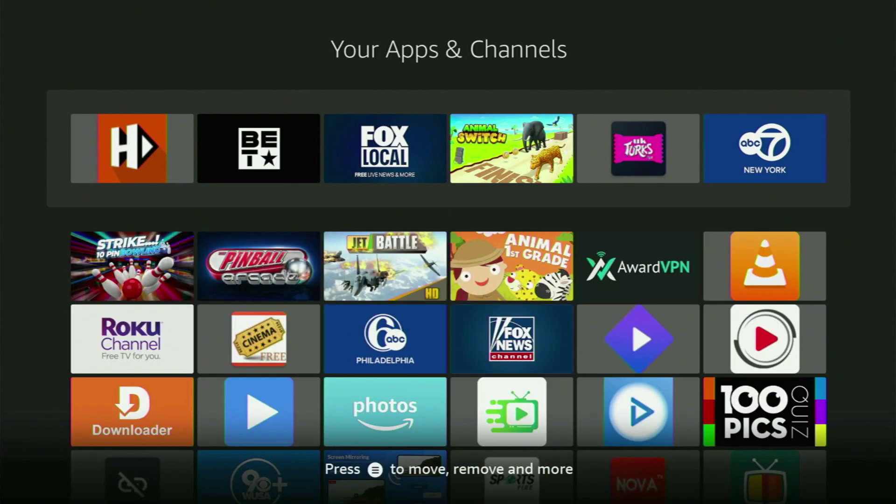
key("Up")
key("Return")
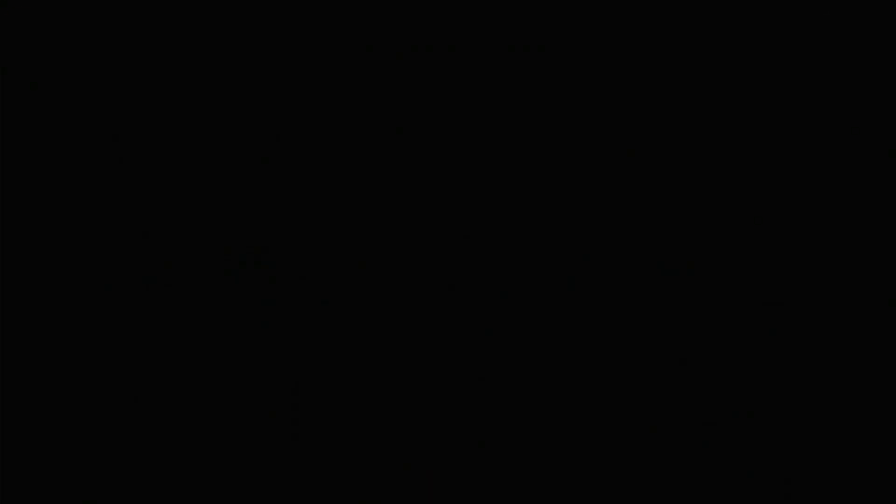
Browse HDO Box's TV Shows Trending Today row, then open the TV Shows section
key("Down")
key("Up")
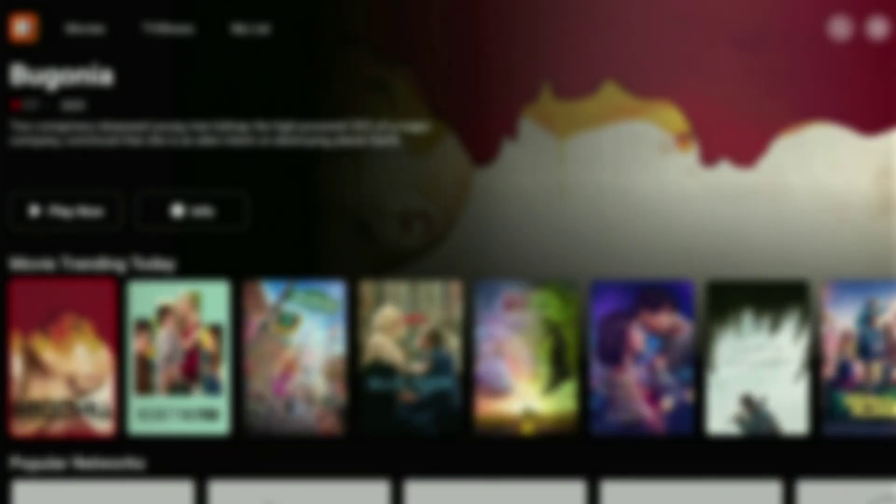
key("Up")
key("Right")
key("Right")
key("Right")
key("Right")
key("Right")
key("Right")
key("Right")
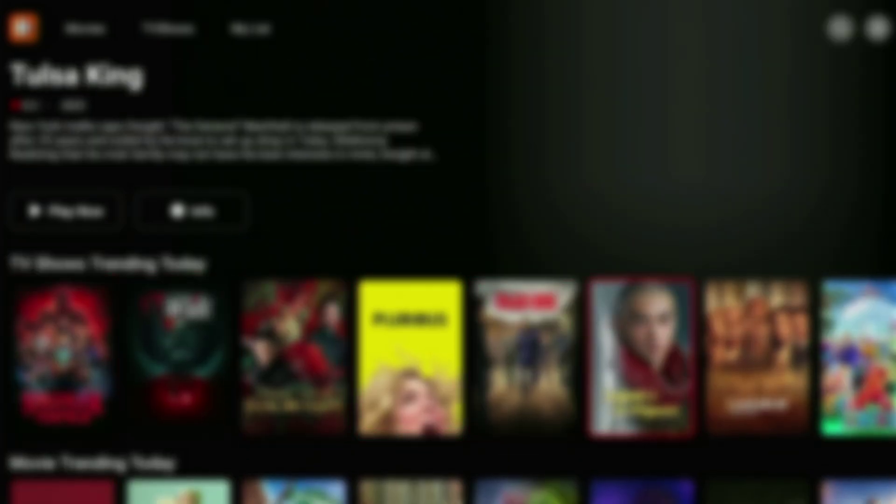
key("Right")
key("Right")
key("Right")
key("Right")
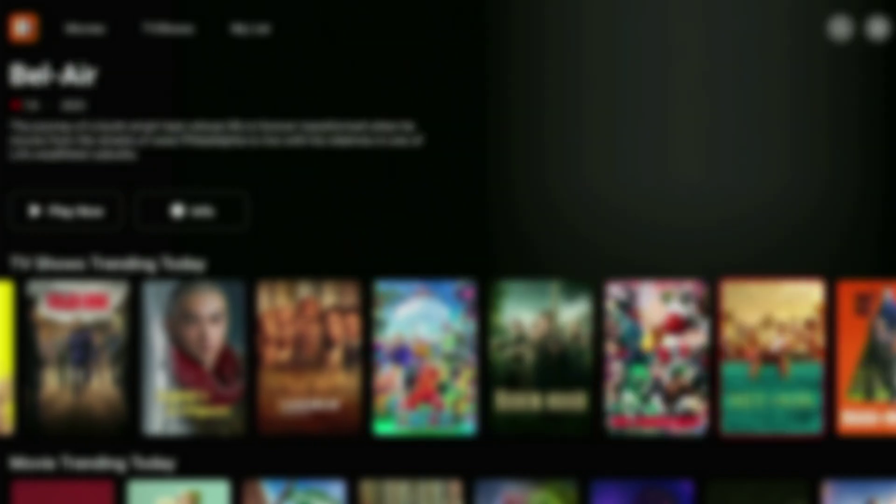
key("Right")
key("Right")
key("Right")
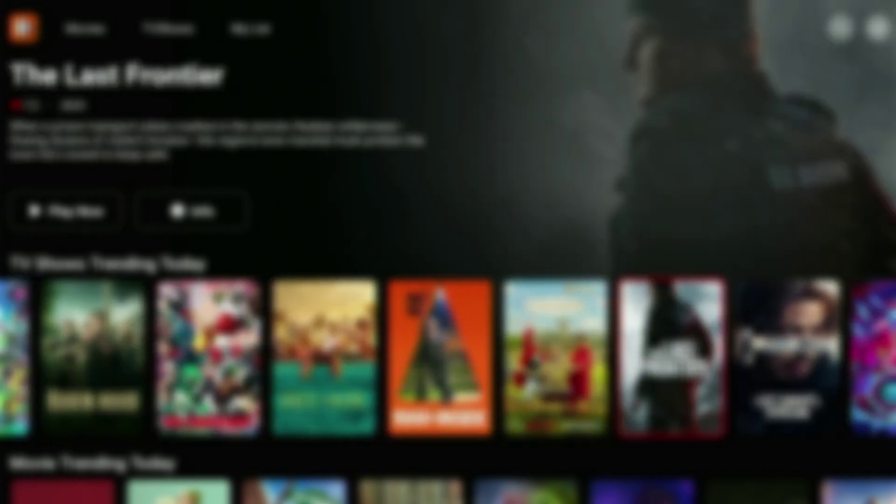
key("Up")
key("Up")
key("Right")
key("Left")
key("Return")
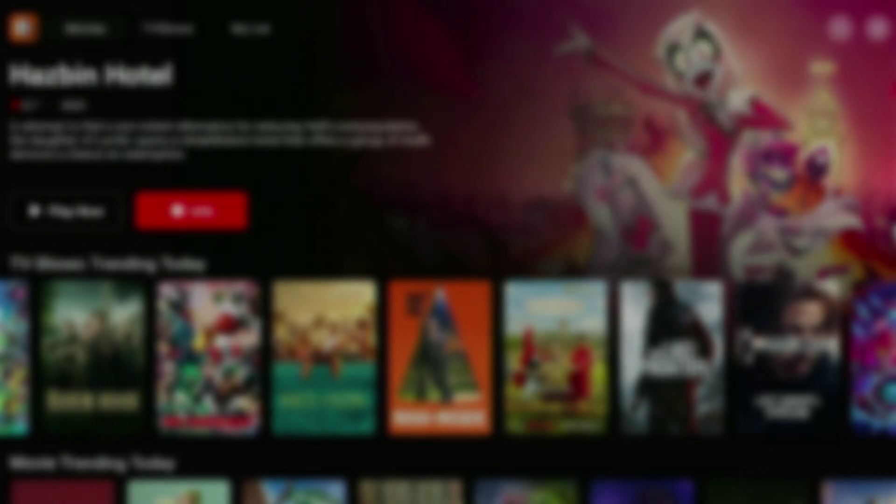
key("Down")
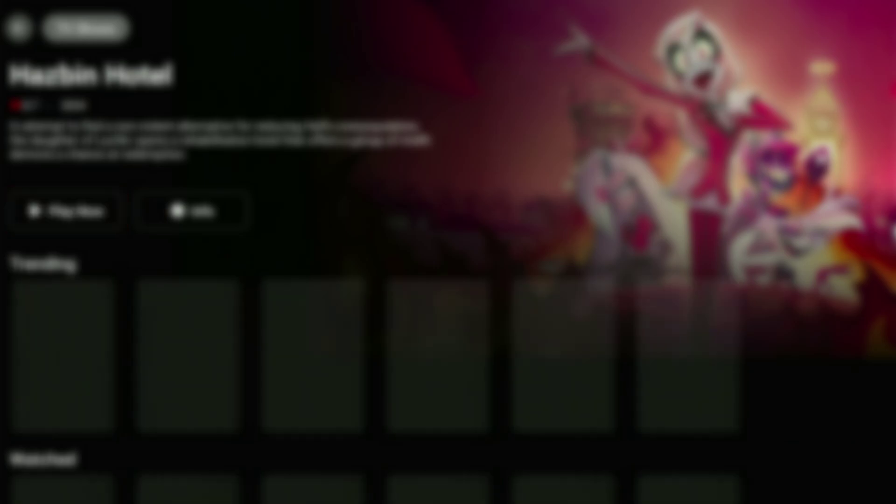